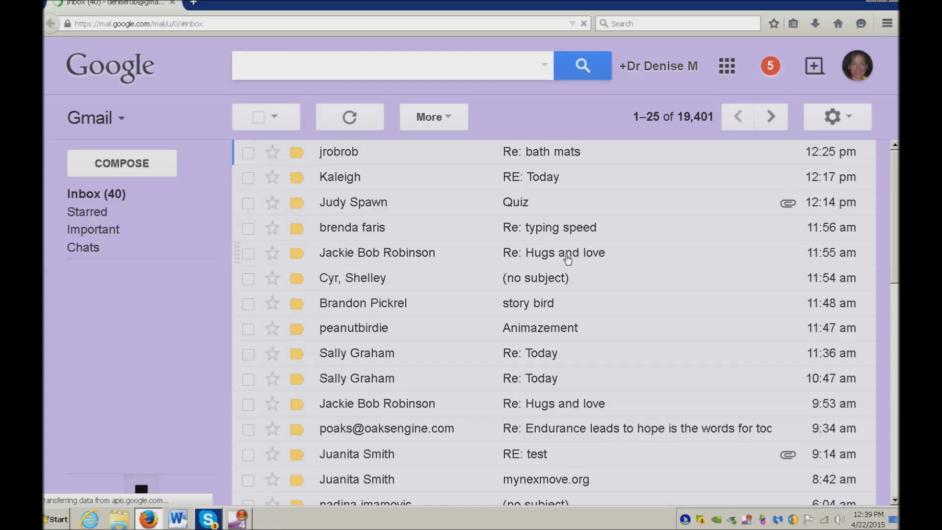
key("ctrl+t")
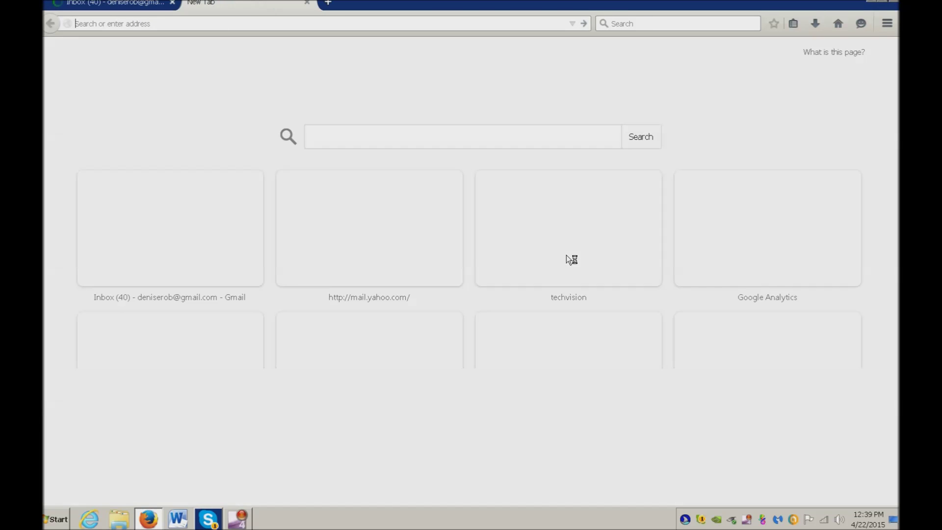
type("du")
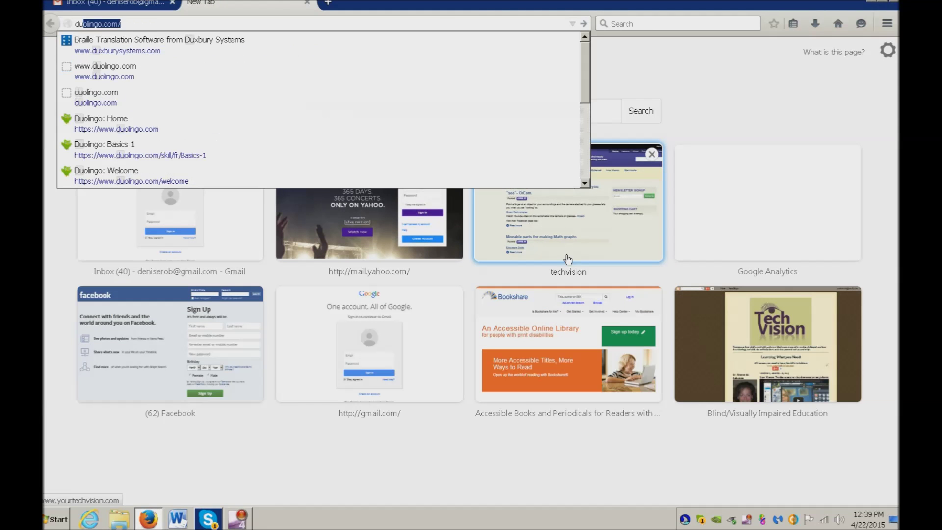
type("xbur")
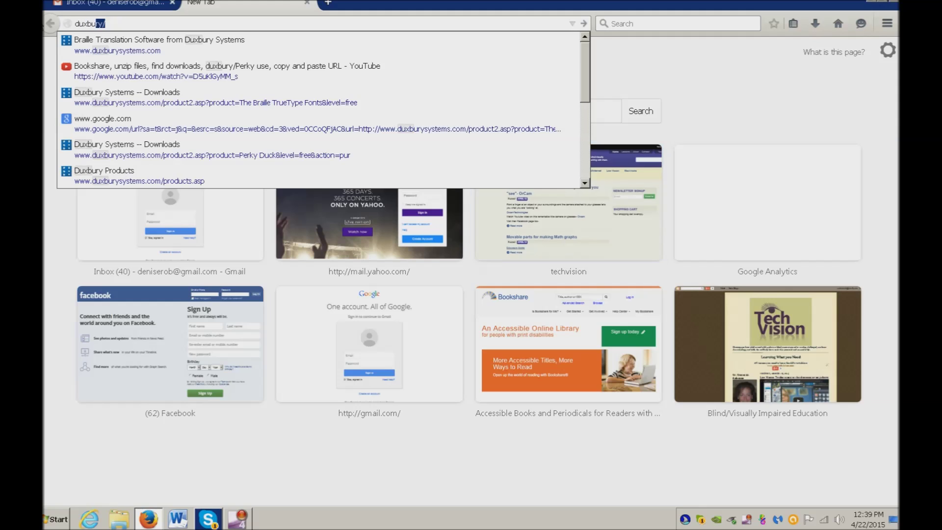
type("y")
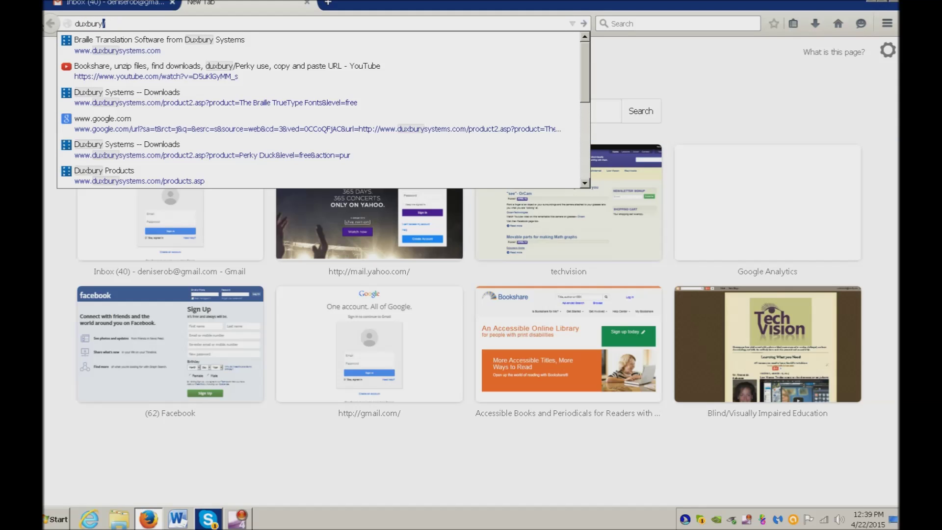
key("Down")
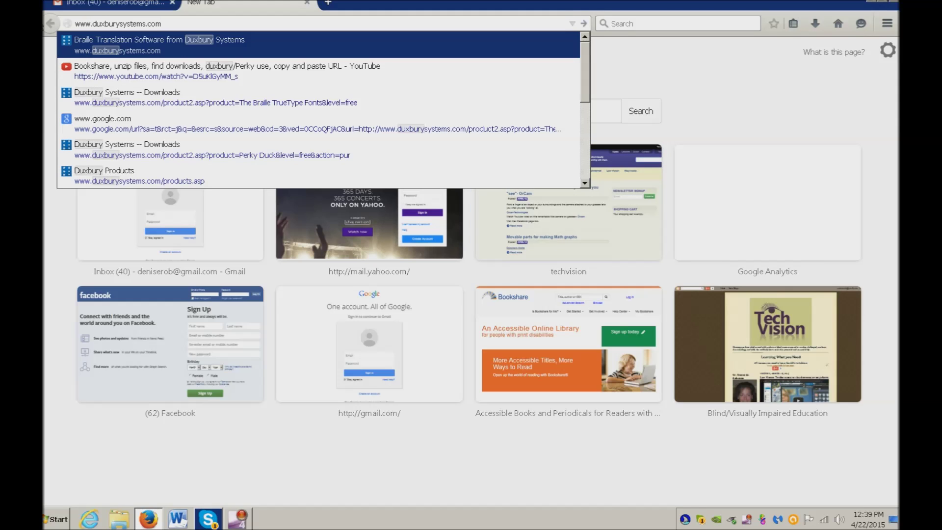
key("Return")
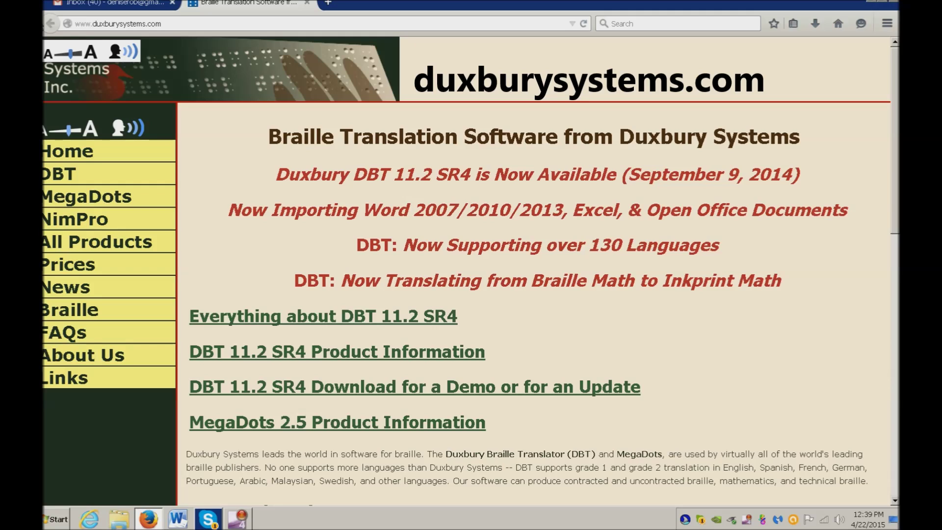
Follow the All Products link from the JAWS Links List
key("Insert+F7")
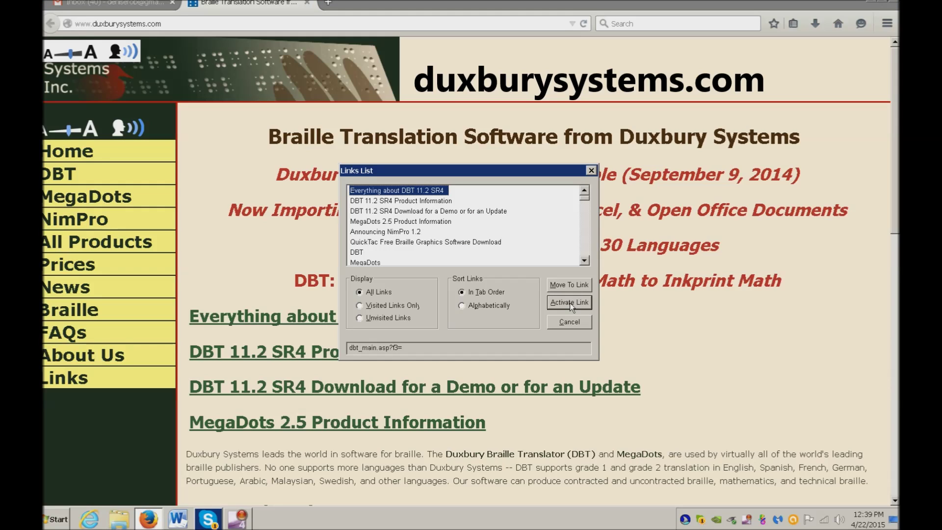
key("a")
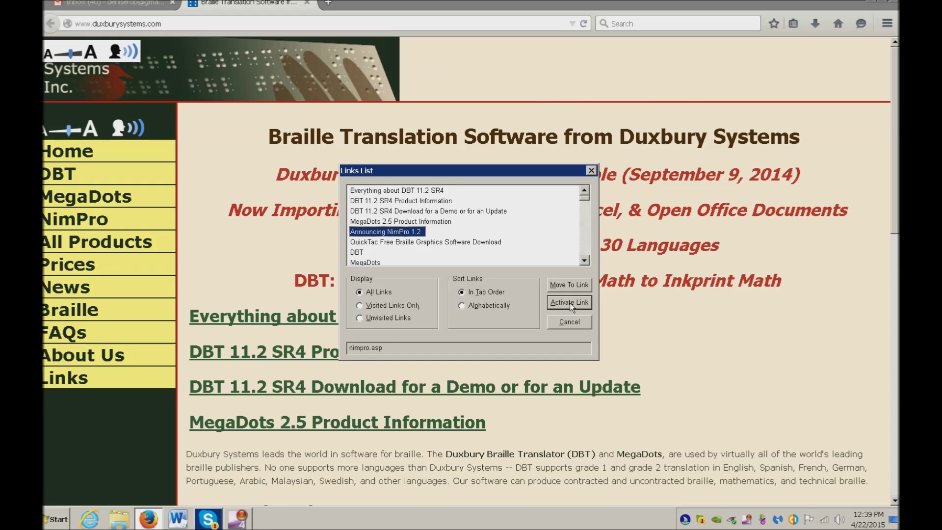
key("a")
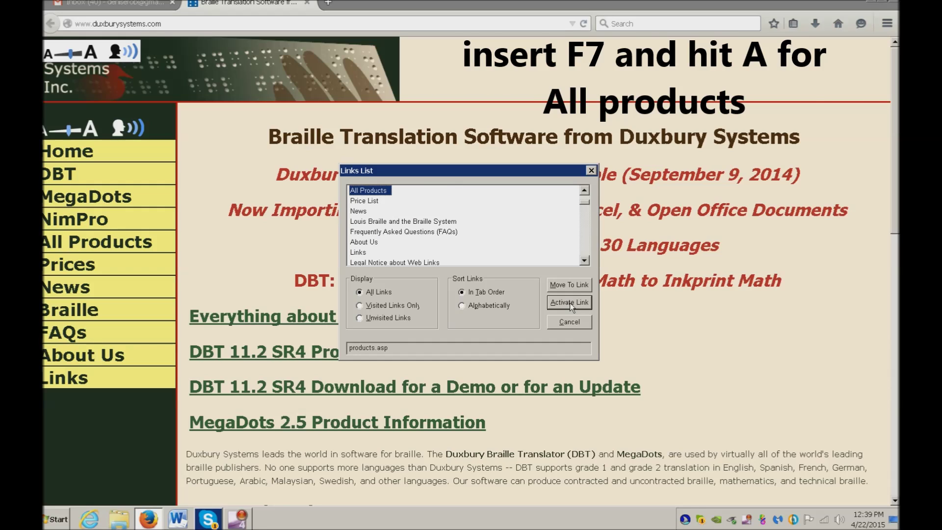
key("Return")
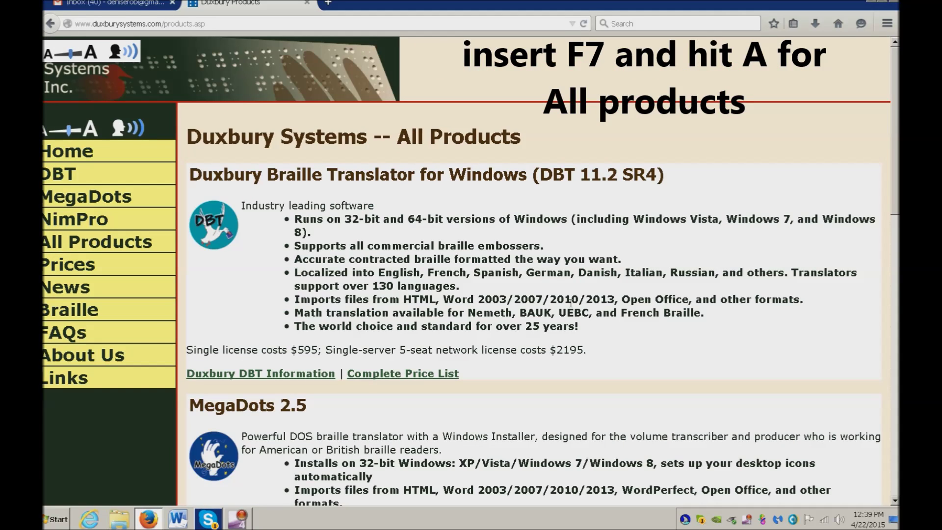
Open the Perky Duck Download page from the products links list, then close Firefox
key("Insert+F7")
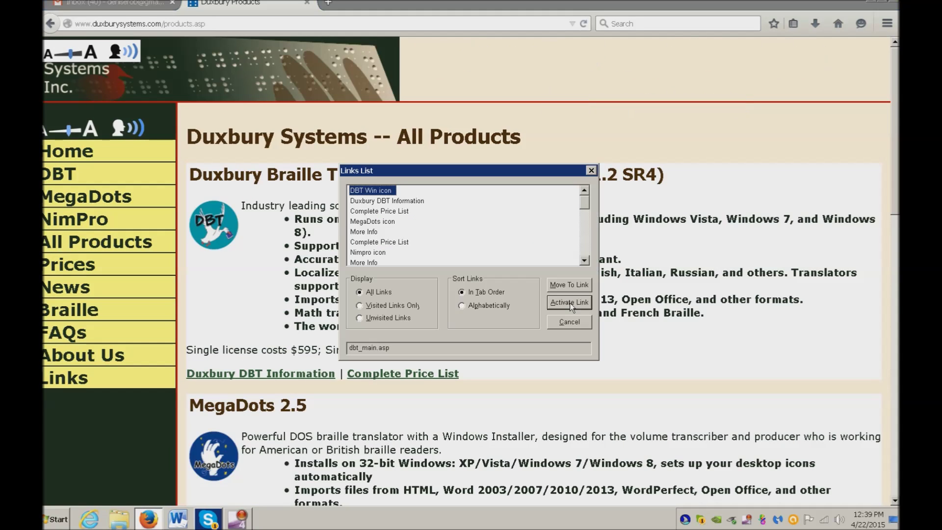
key("p")
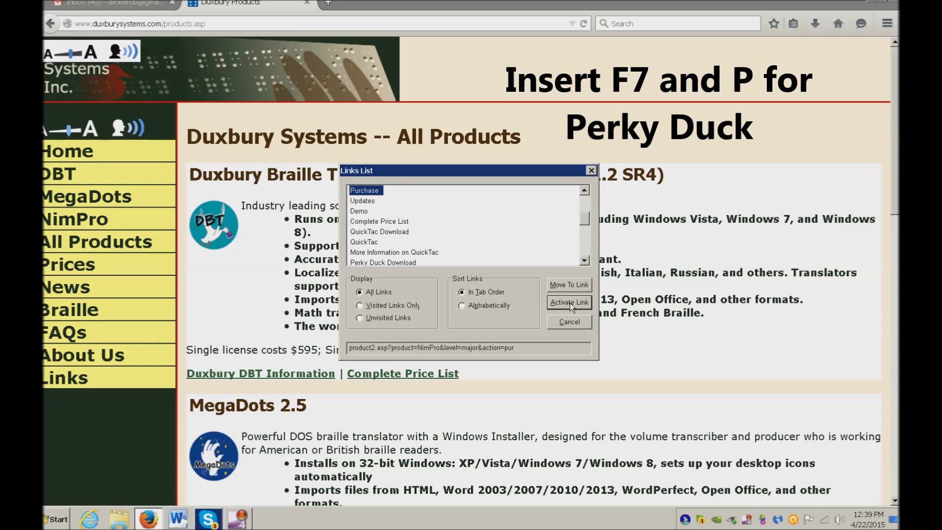
key("p")
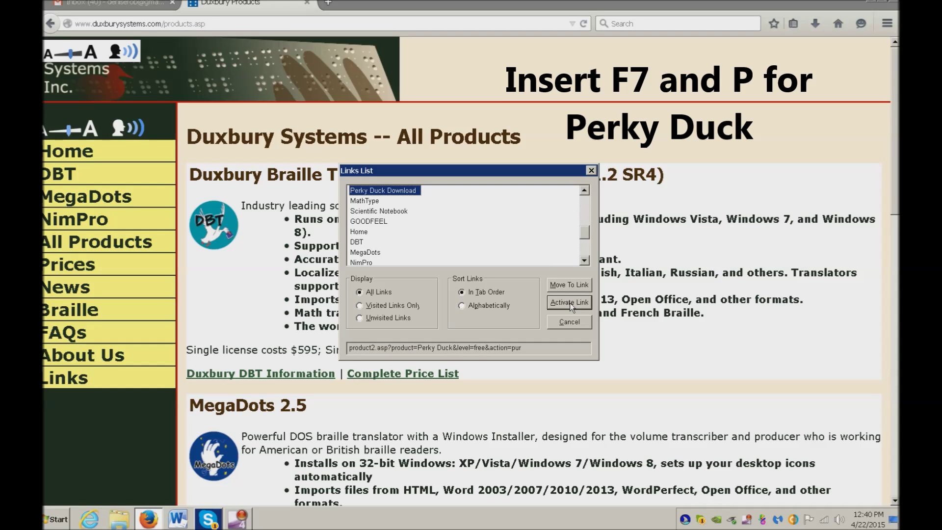
key("Return")
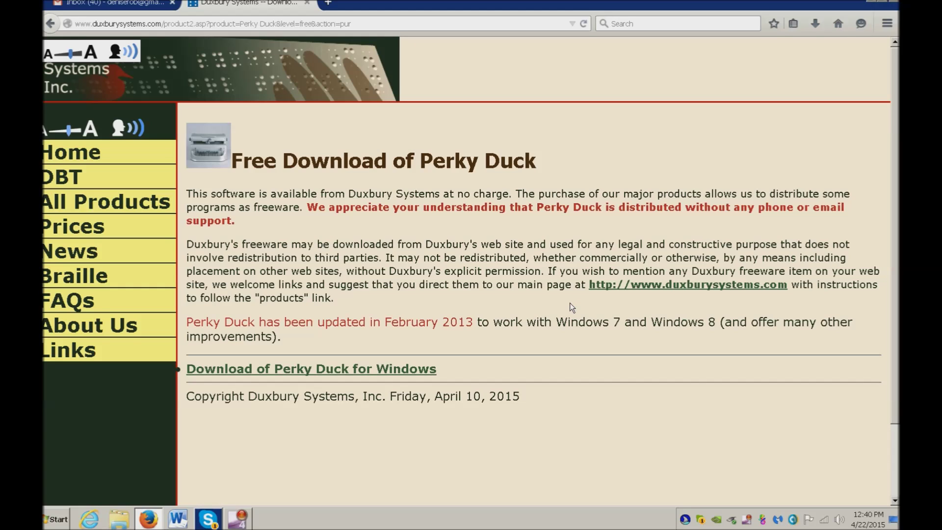
key("alt+F4")
Confirm closing both Firefox tabs and launch Perky Duck 11.2 from its desktop shortcut
key("Return")
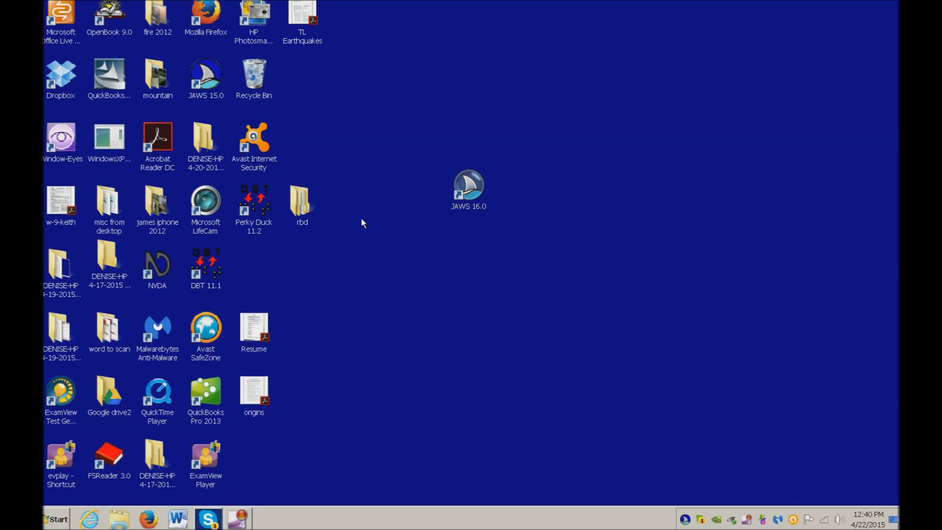
key("p")
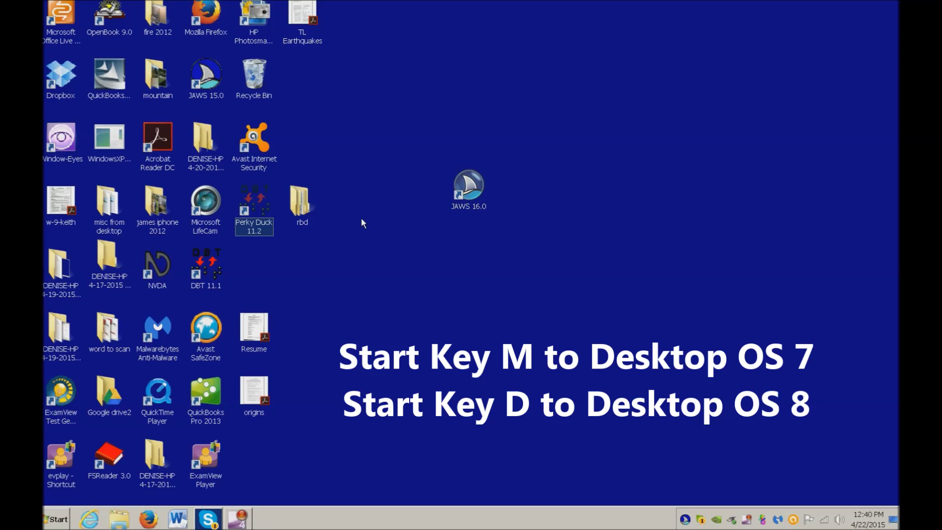
key("Return")
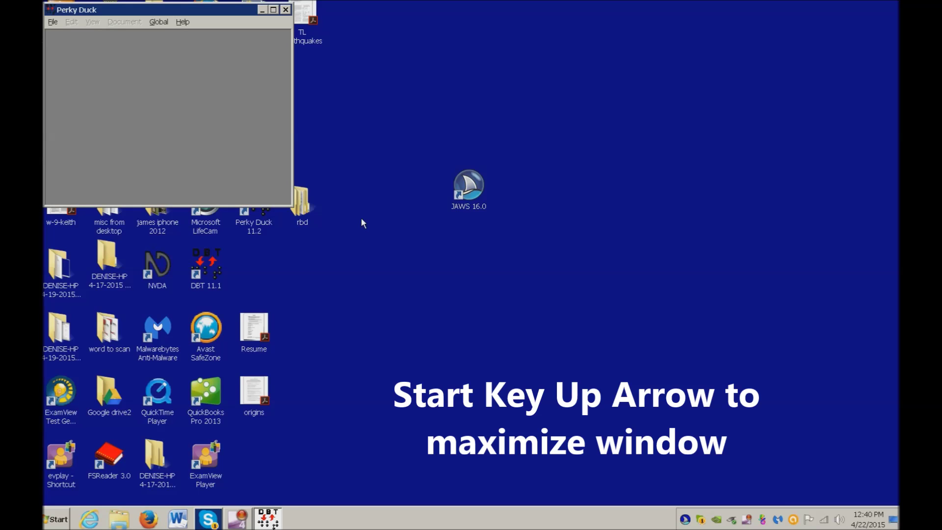
Maximize Perky Duck, braille two lines in a new document, select all, and launch Word
key("super+Up")
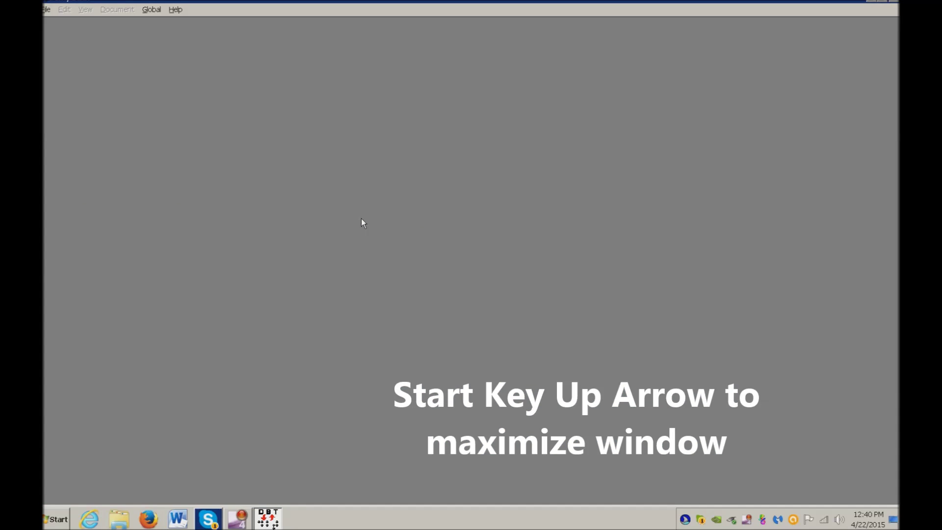
key("ctrl+n")
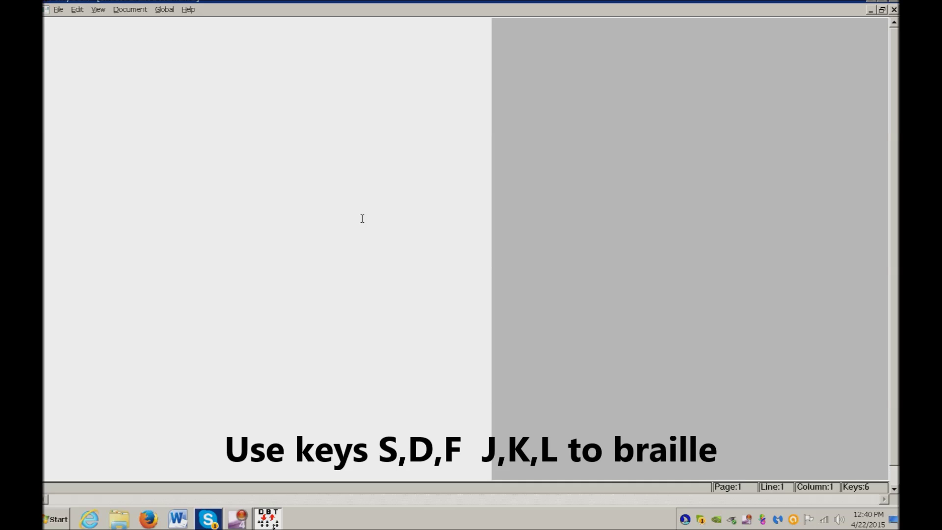
type("sdfjklfdk fdjk ")
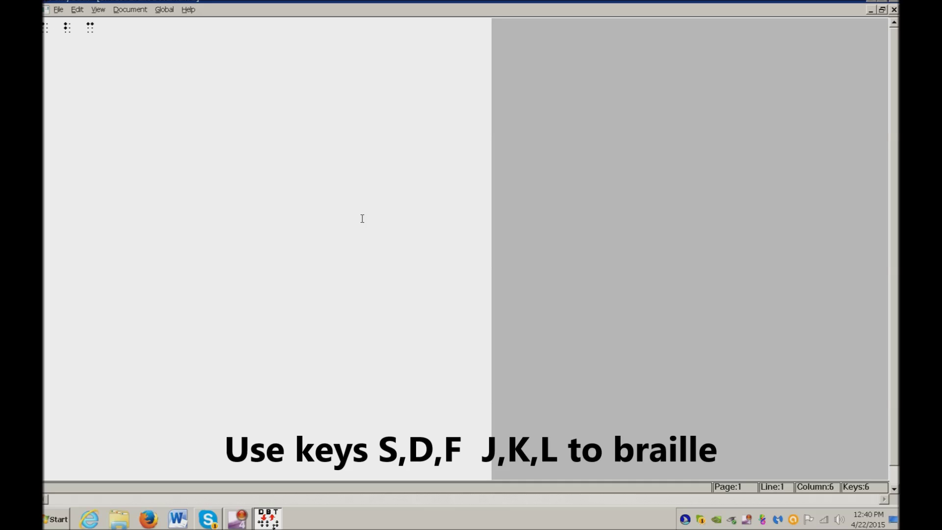
type("fdjk fk ")
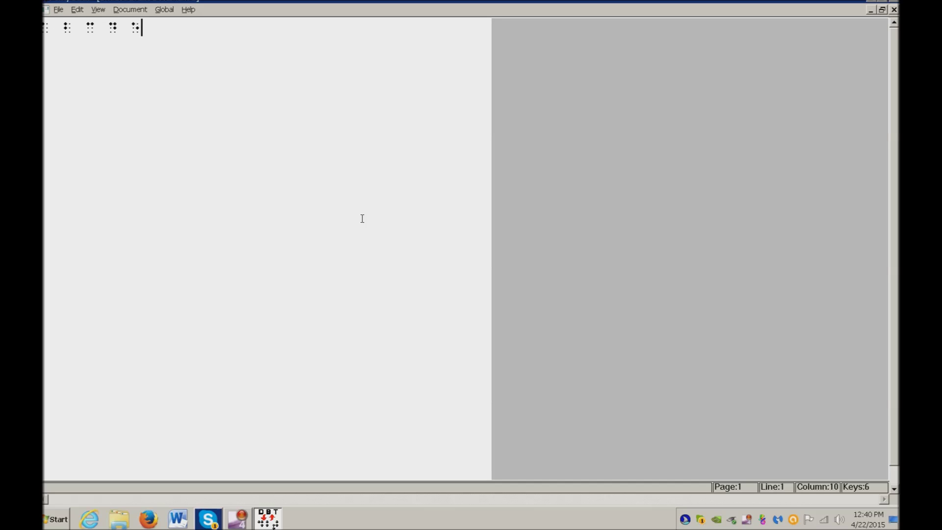
type("fdj")
key("Return")
type("dkfjdlfdk ")
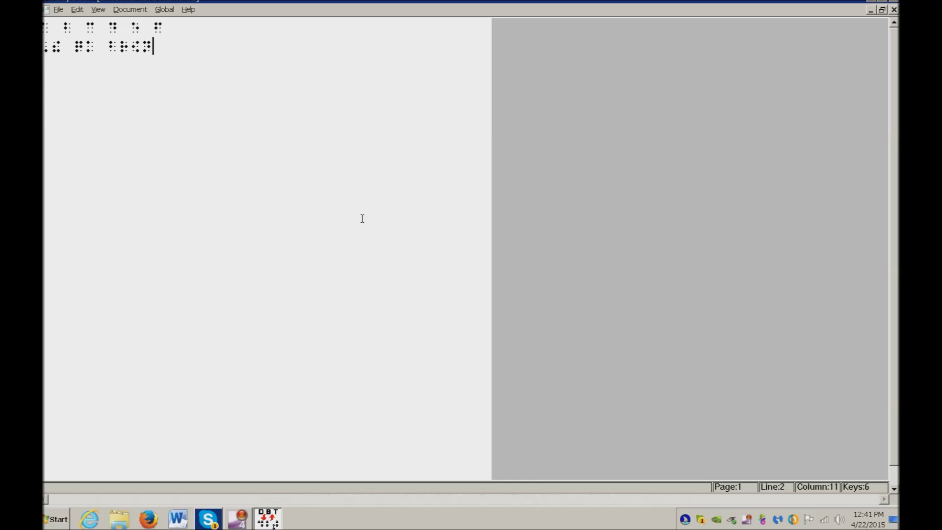
type("fdkfsklfdjkl fdjldkslfdldfkjdl")
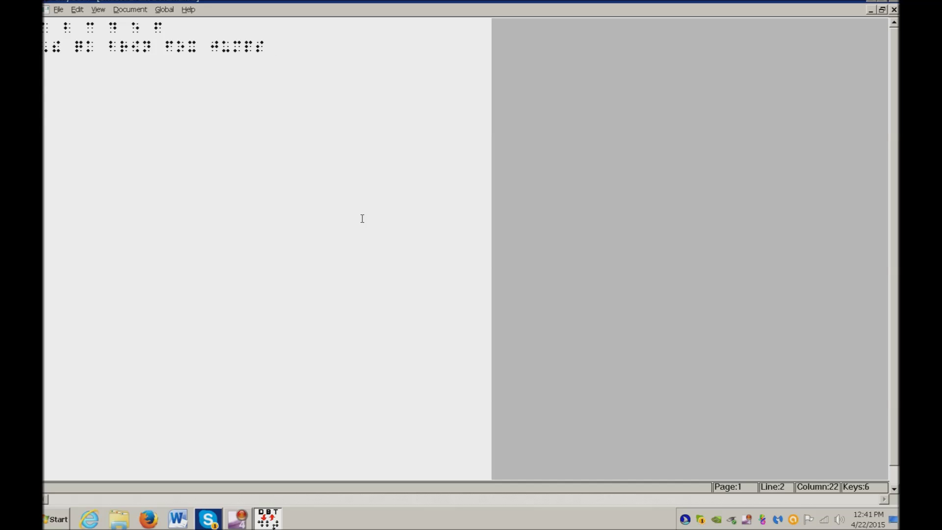
key("ctrl+a")
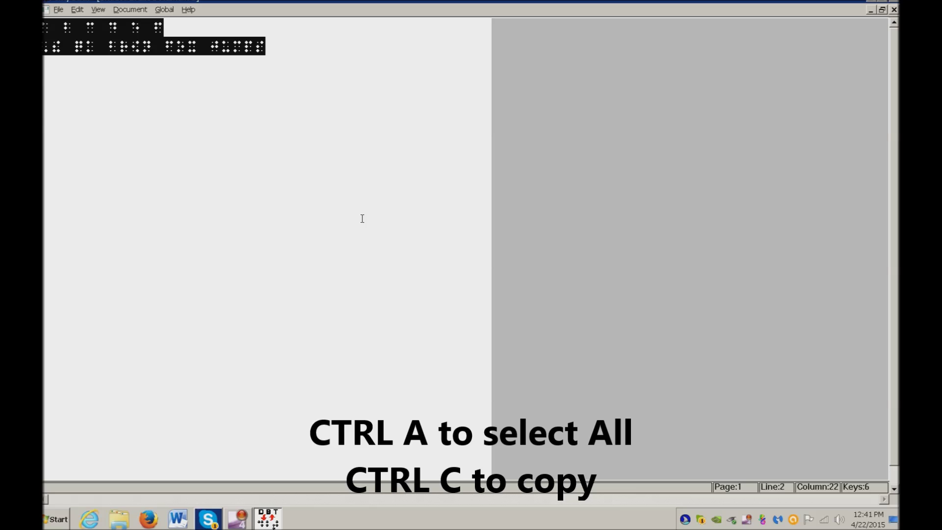
key("super+4")
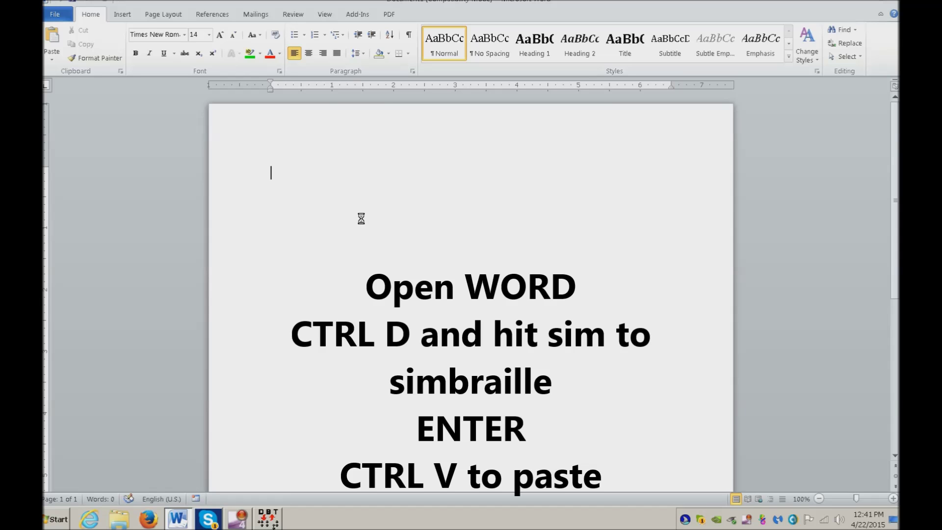
Choose SimBraille in the Font dialog and paste the two braille lines into Word
key("ctrl+d")
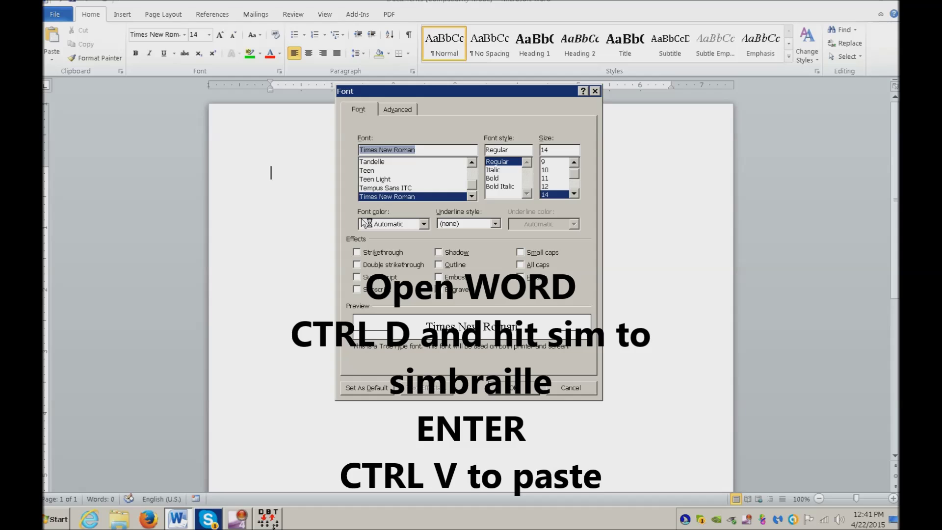
type("s")
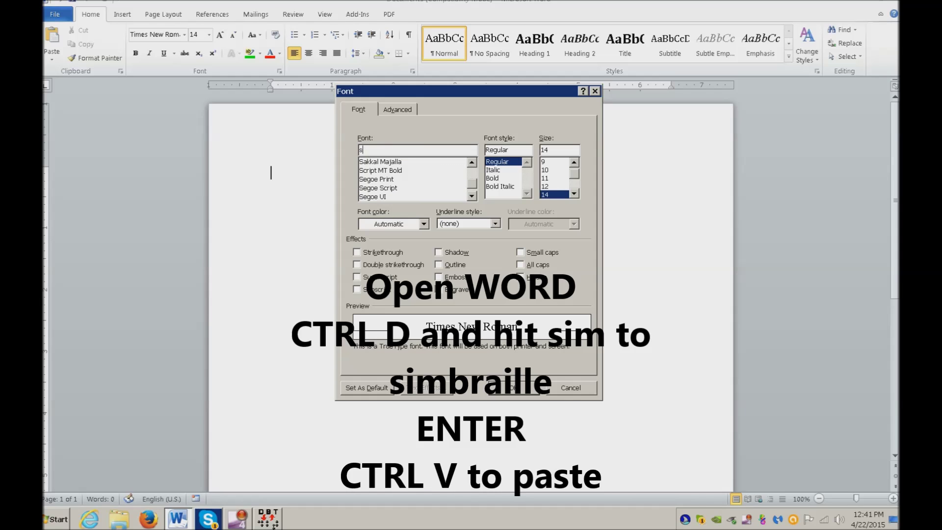
type("im")
key("Return")
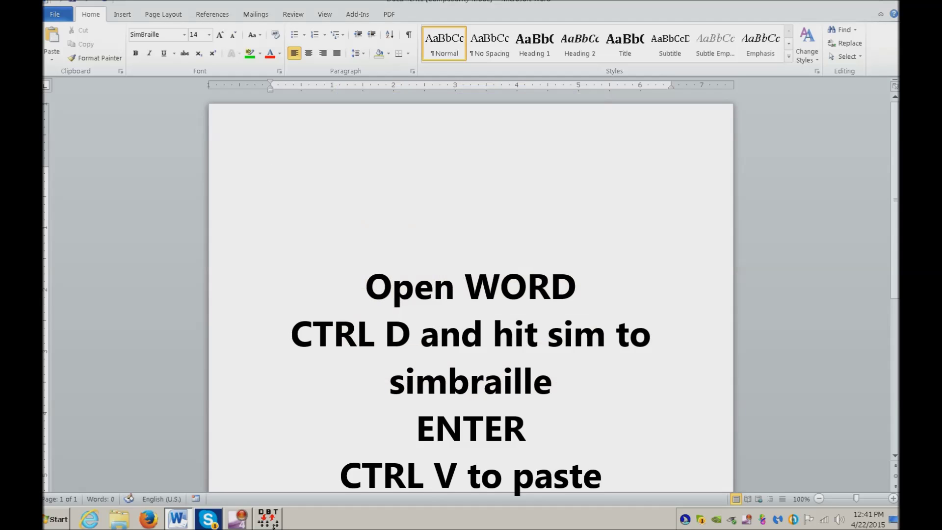
key("ctrl+v")
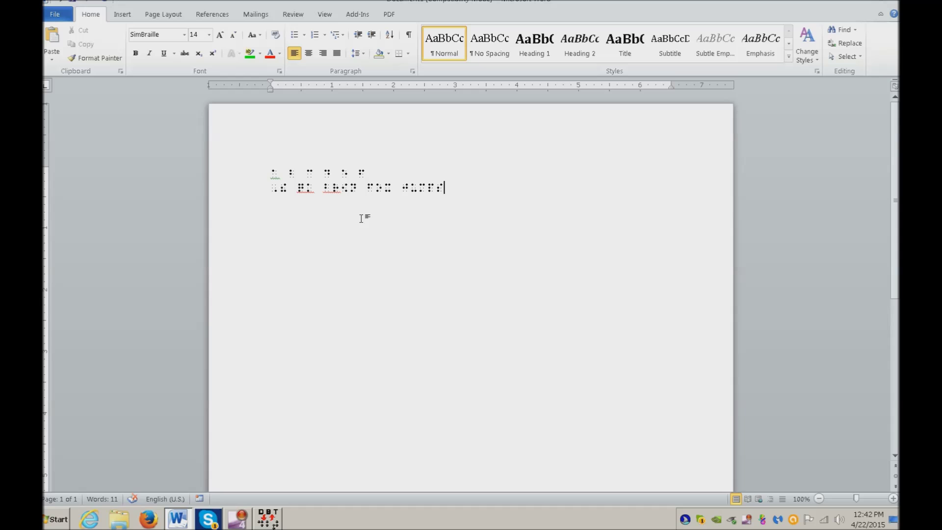
Apply a yellow highlight to the last braille word on line 2
key("ctrl+shift+Left")
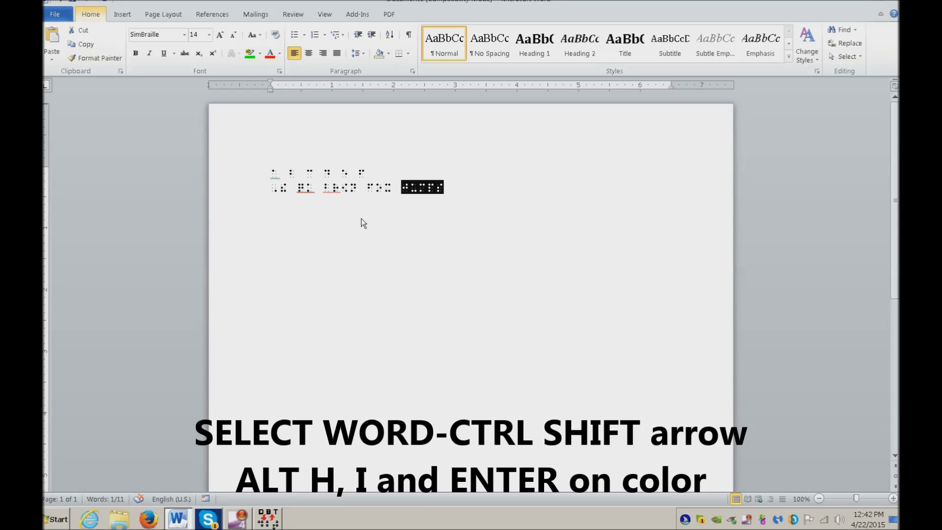
key("alt+h")
key("i")
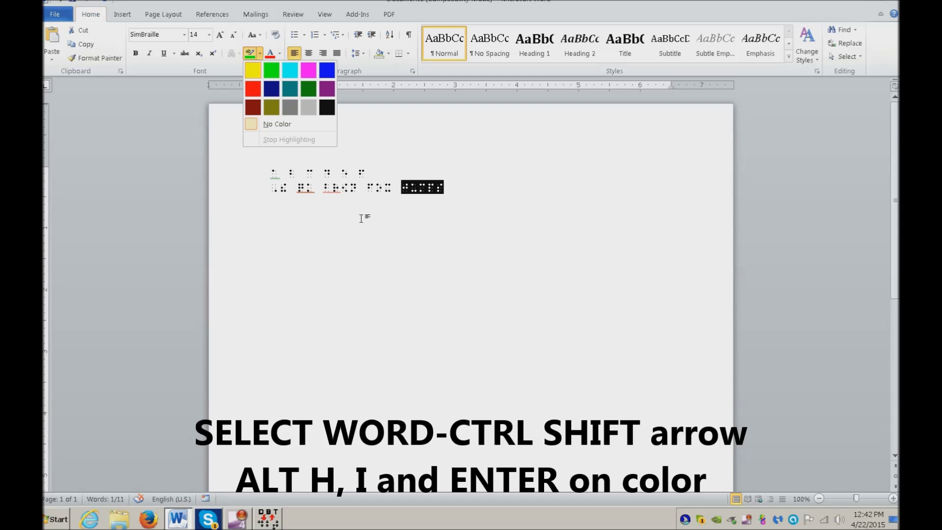
key("Return")
key("Left")
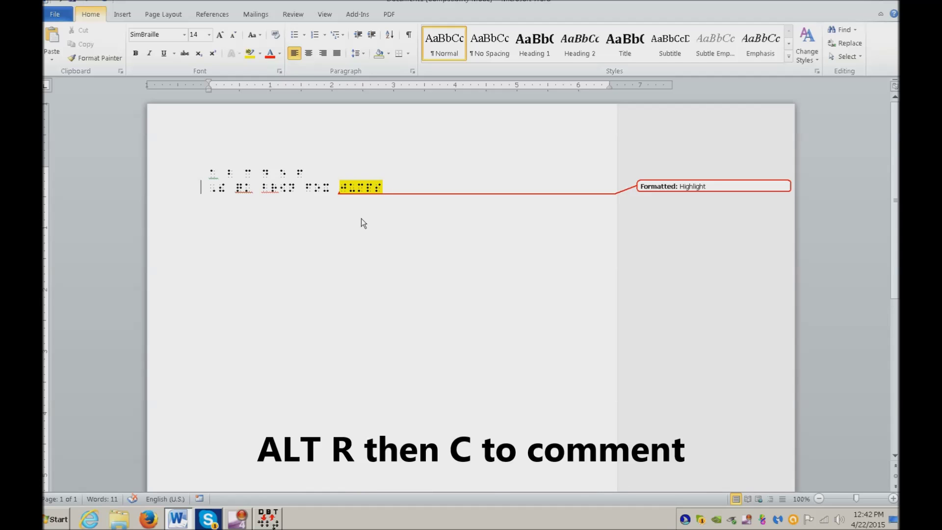
Insert a new comment reading 'check this in 1.2' on the highlighted word
key("alt+r")
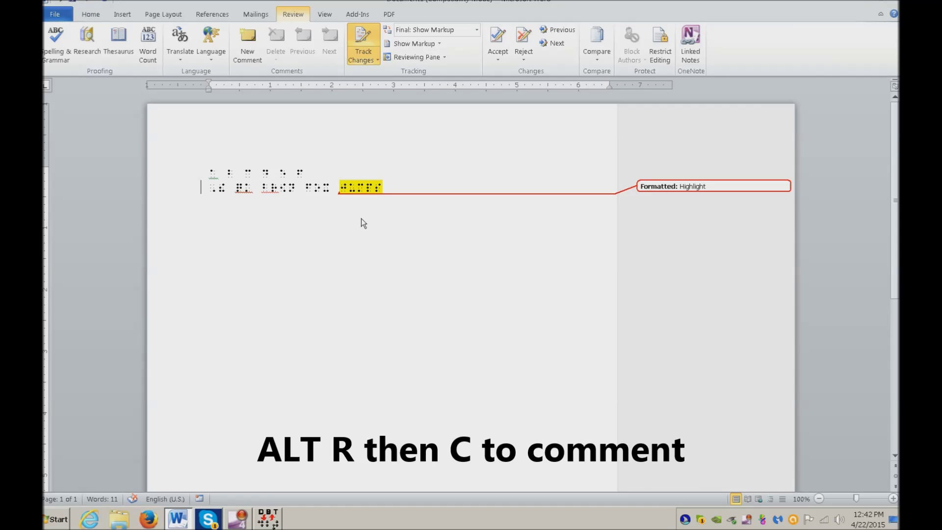
key("c")
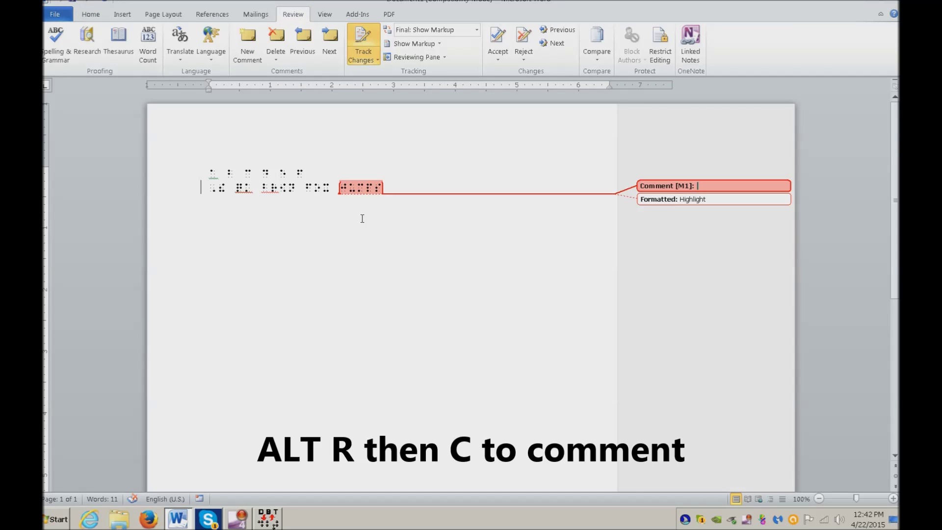
type("check this in 1")
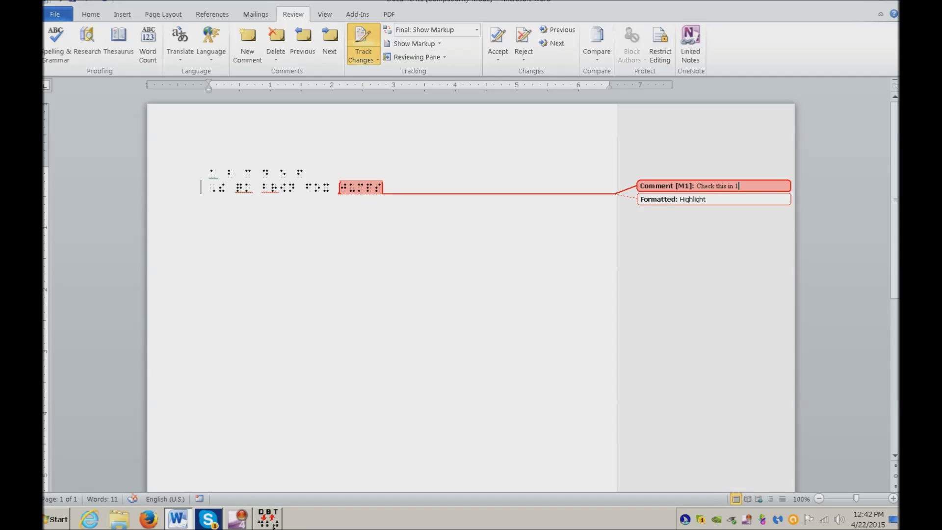
type(".2")
key("Escape")
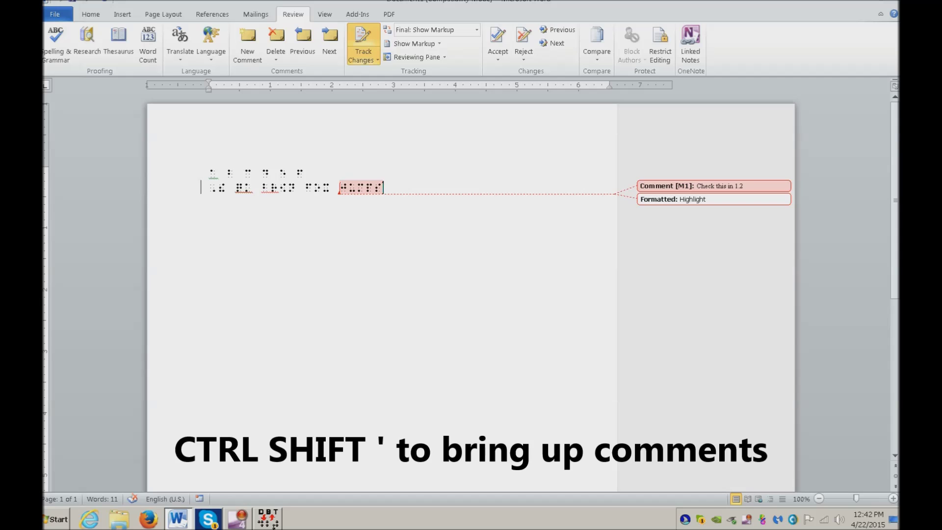
Review the comment in the Reviewers' Comments list, close it, and return to the text start
key("ctrl+shift+apostrophe")
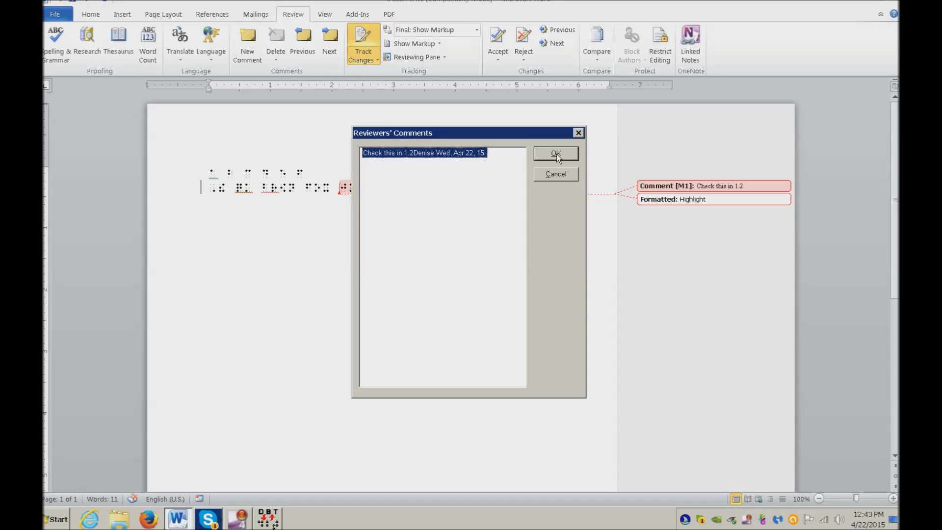
left_click(556, 154)
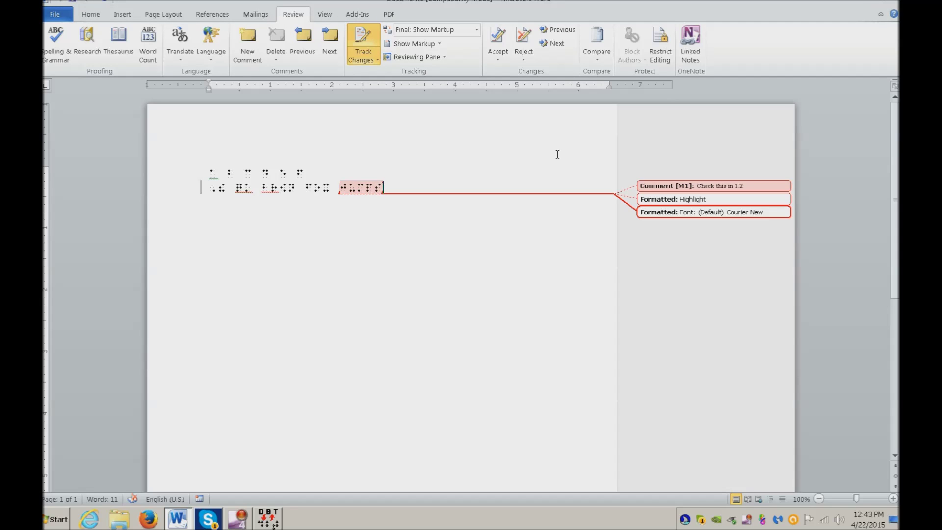
key("ctrl+Home")
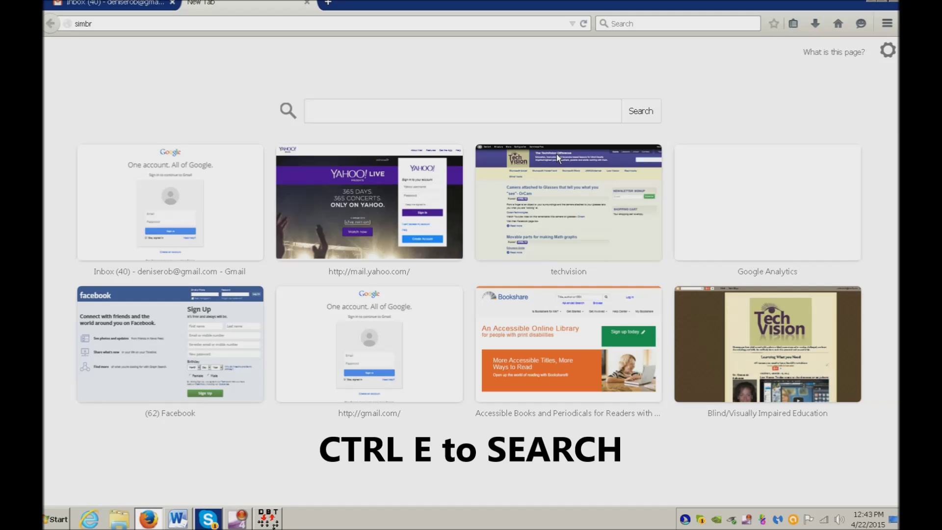
Search Google for 'simbraille font' in Firefox
type("simbraille font")
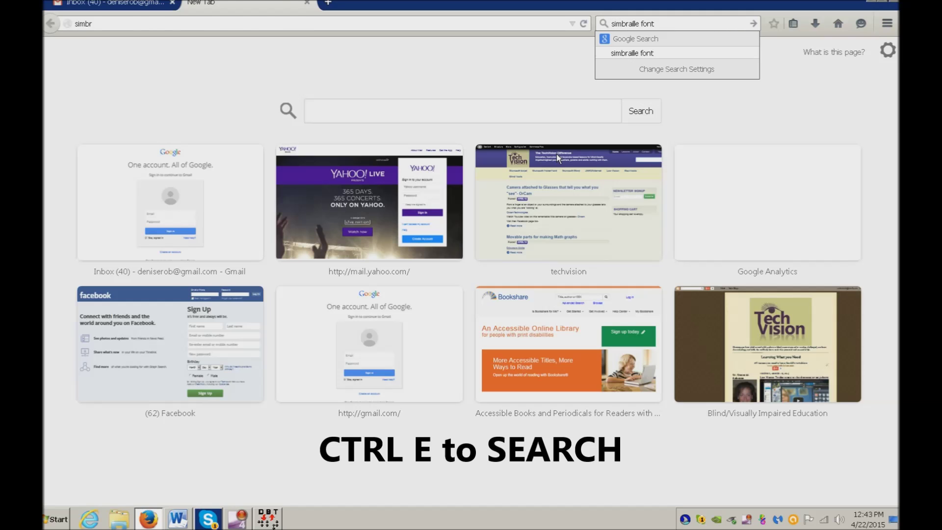
key("Return")
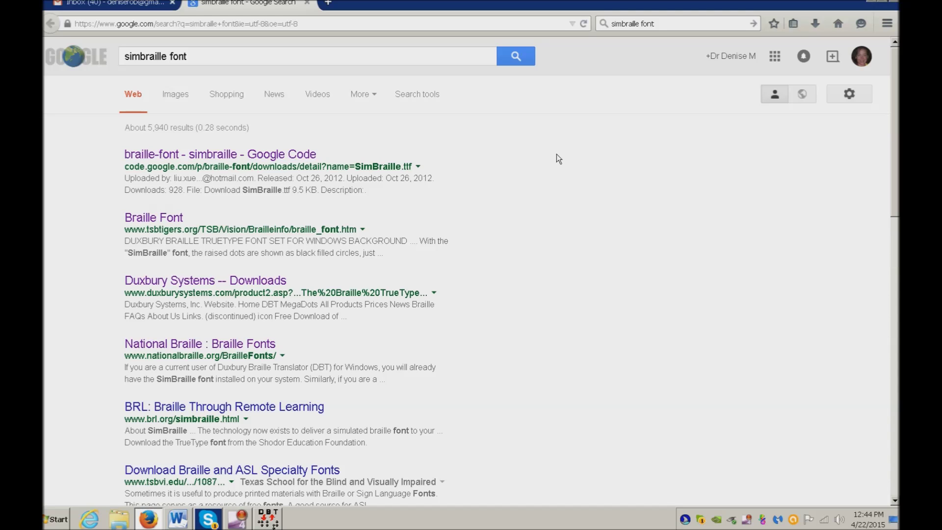
Open the Duxbury Braille Font result, then switch back to the Word document
key("Return")
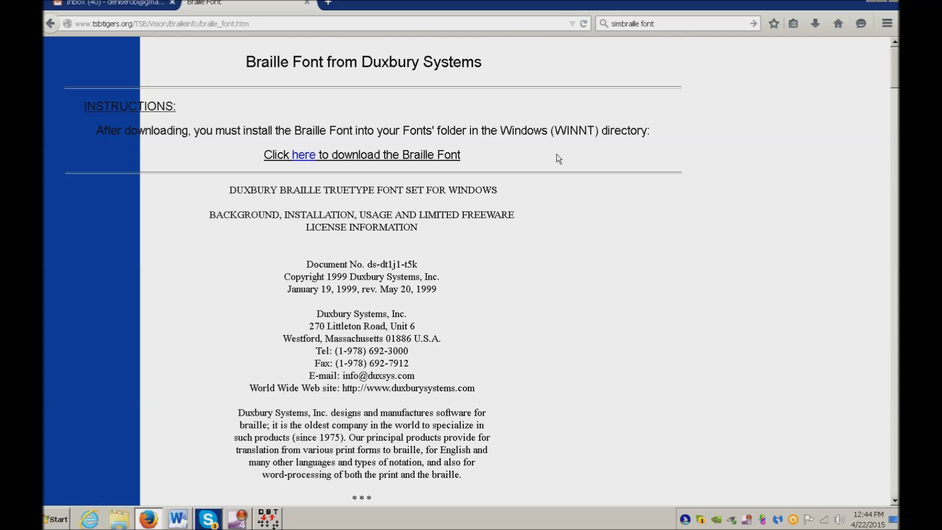
key("alt+Tab")
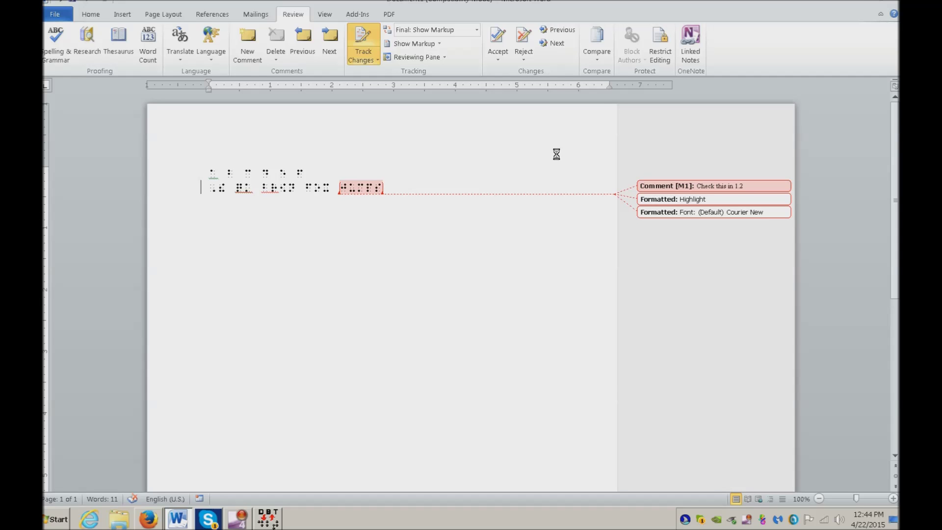
Save the braille document as abcdef, a Word 97-2003 Document, in the Documents library
key("F12")
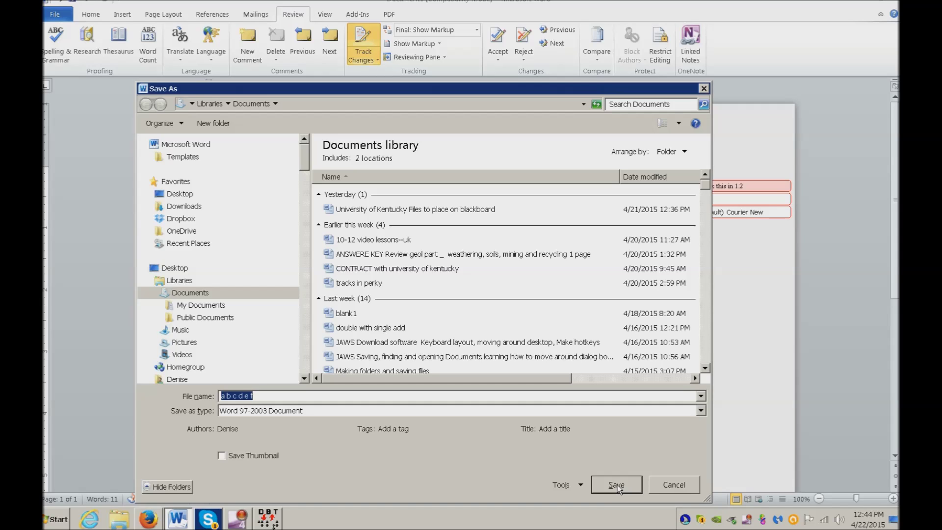
left_click(616, 484)
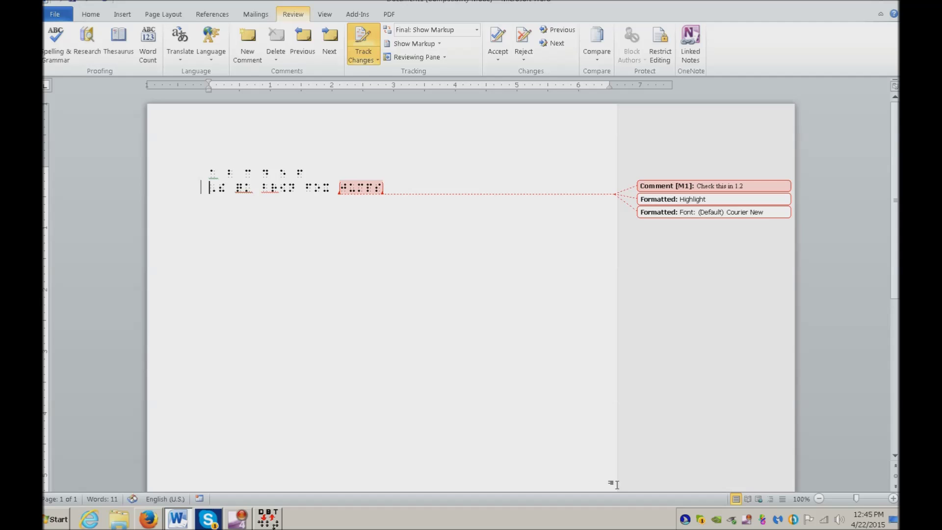
Send Document1 (Compatibility Mode).doc as an e-mail attachment from Word's File menu
key("alt+f")
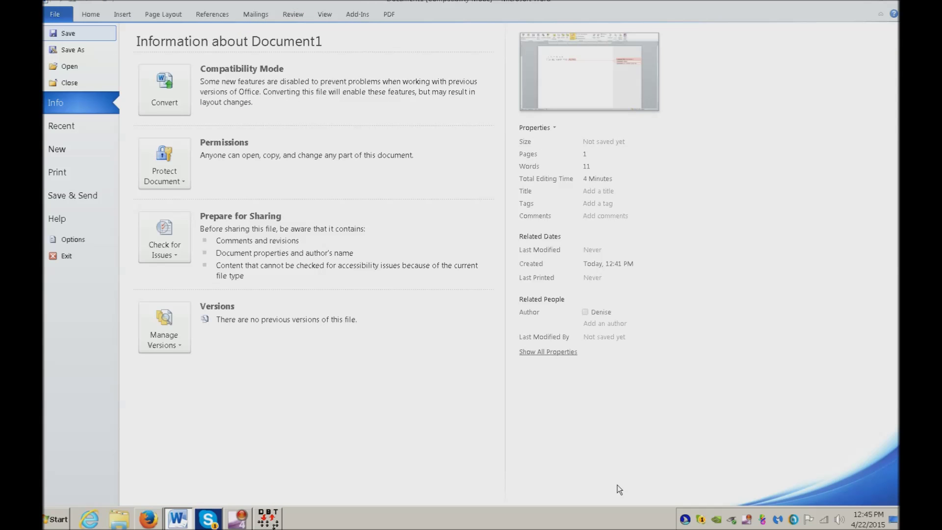
key("d")
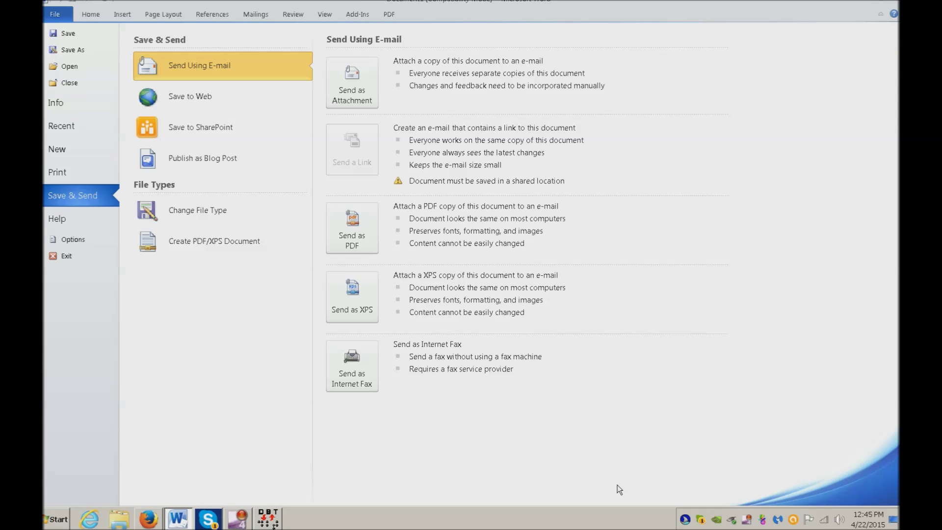
key("Escape")
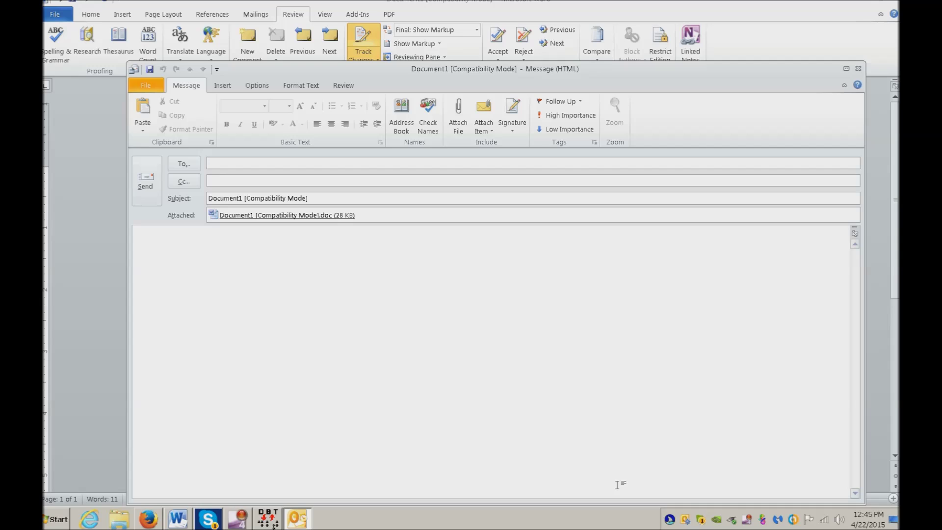
Address the message to the recipient's e-mail, write 'see attached' signed with the sender's name, and send it
left_click(618, 483)
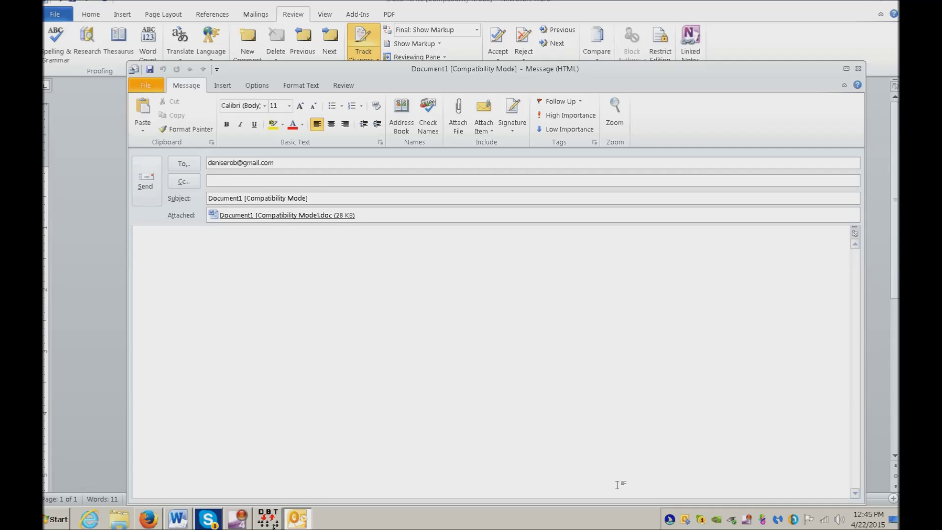
type("see attached")
key("Return")
type("Denise")
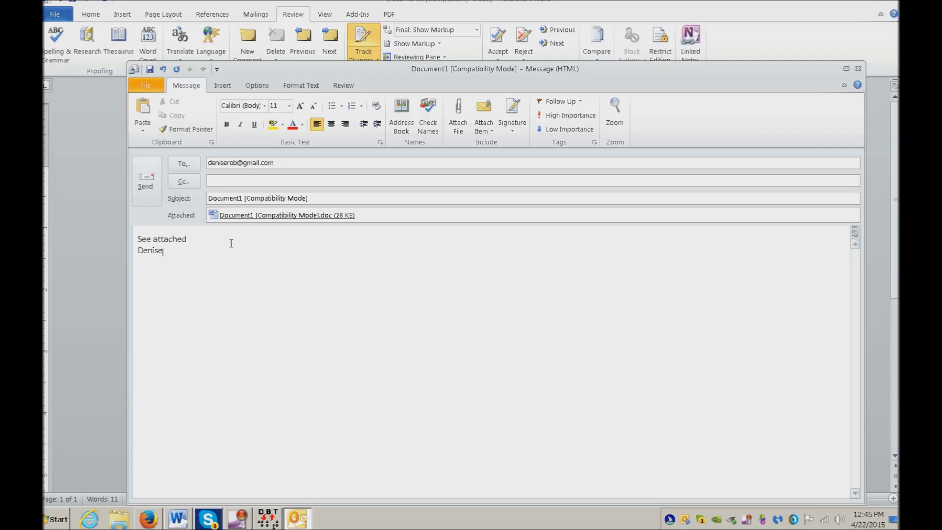
key("alt+s")
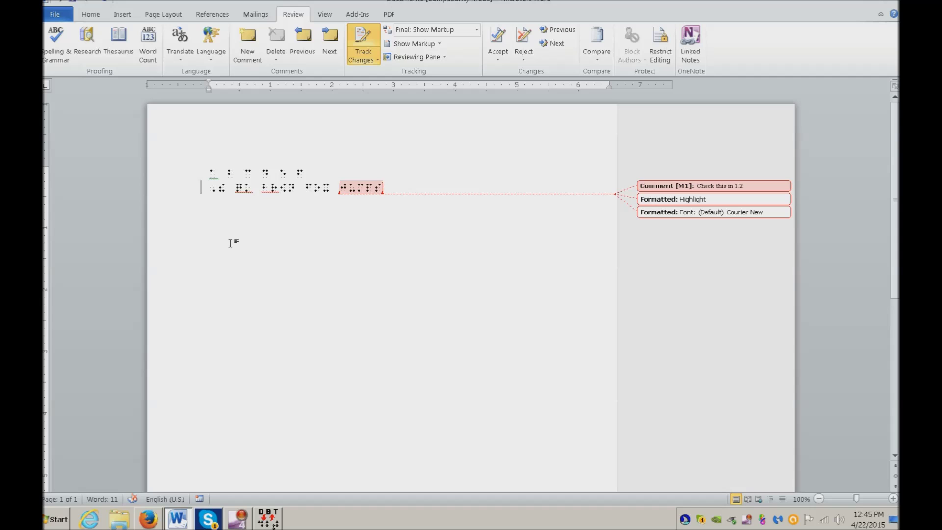
Launch Microsoft Outlook 2010 by searching 'out' in the Start menu
key("super")
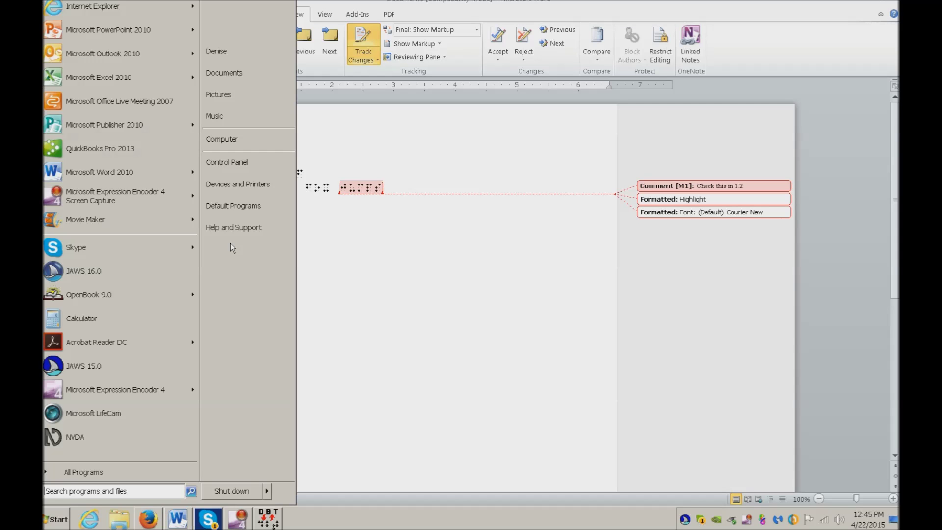
type("out")
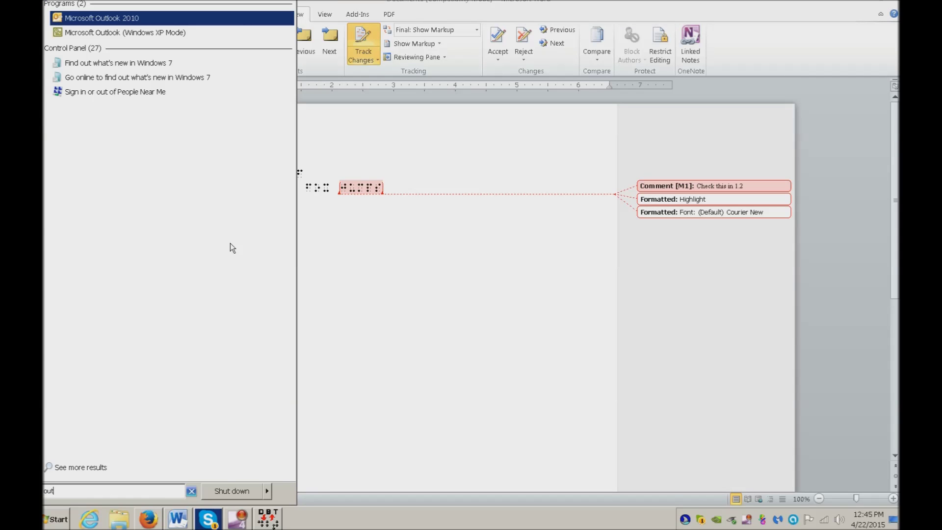
key("Return")
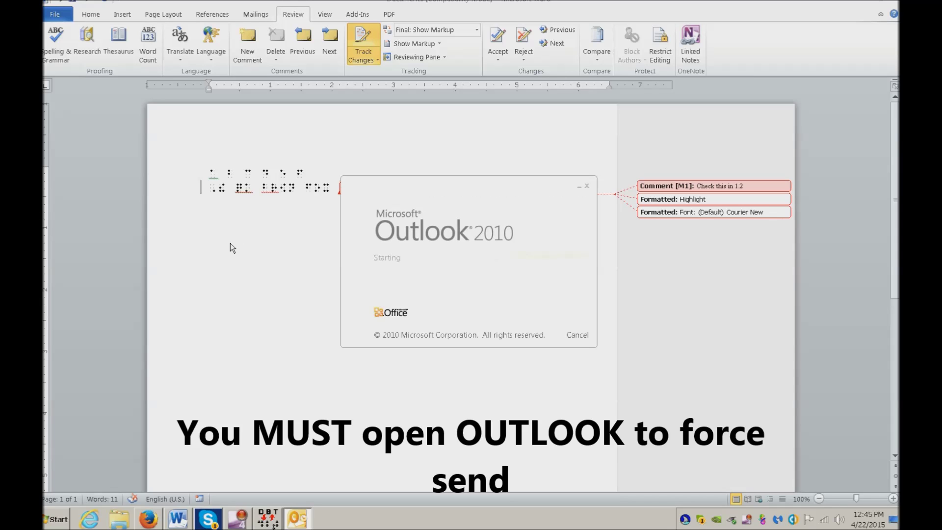